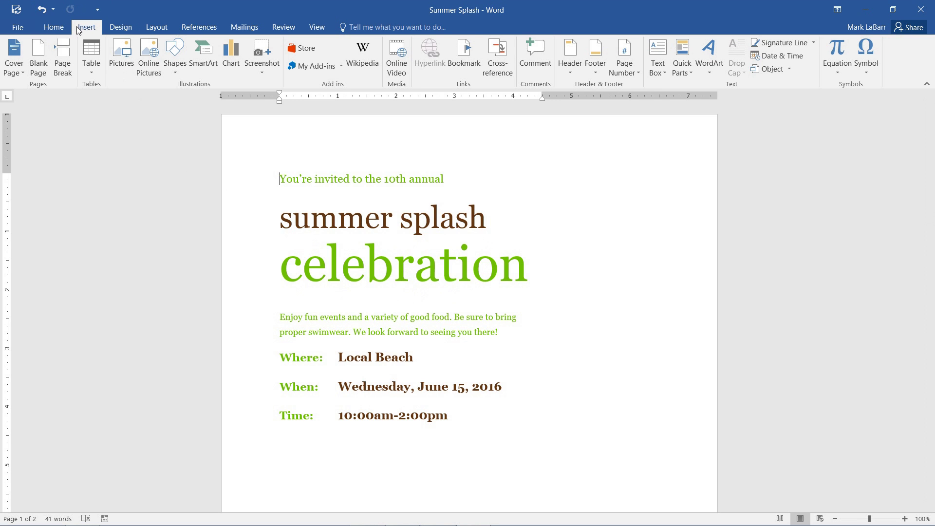
- Insert the Summer Splash whale-and-sandcastle picture at the top of the invitation
left_click(121, 56)
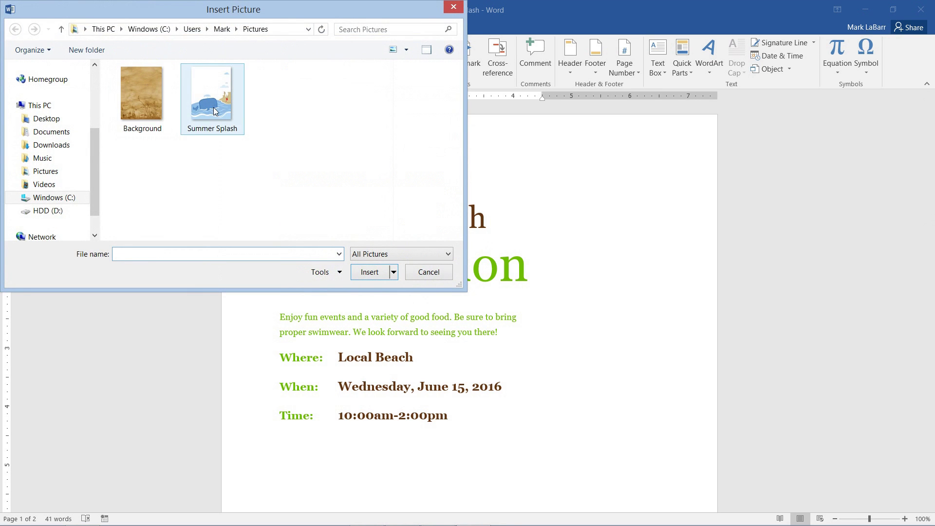
double_click(214, 112)
scroll(555, 180, "down", 3)
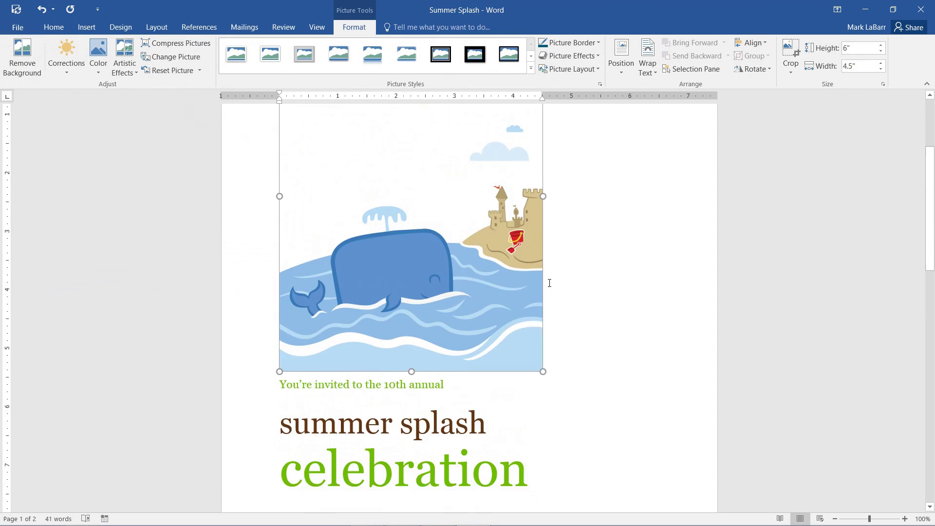
scroll(549, 283, "up", 3)
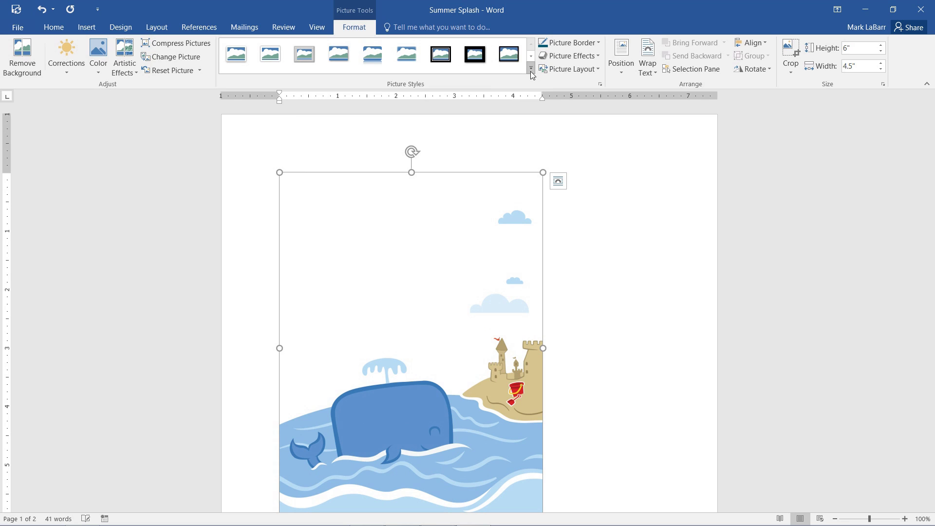
- Enlarge the whale picture to 10 inches high, without applying a picture style, and reposition it
left_click(530, 70)
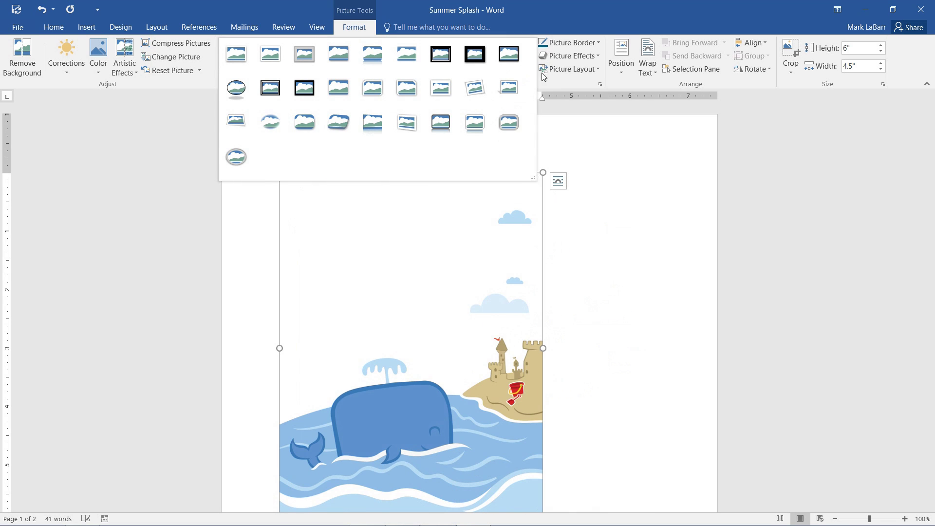
left_click(551, 79)
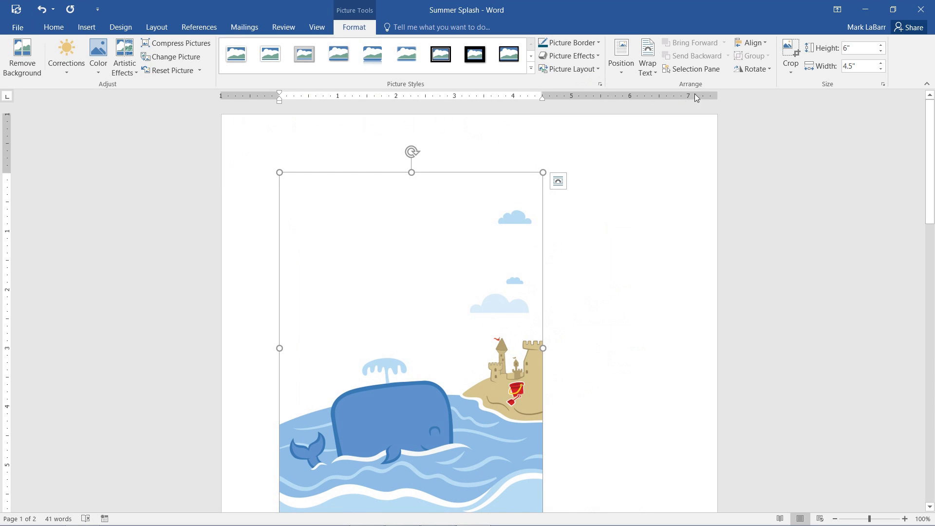
left_click(847, 47)
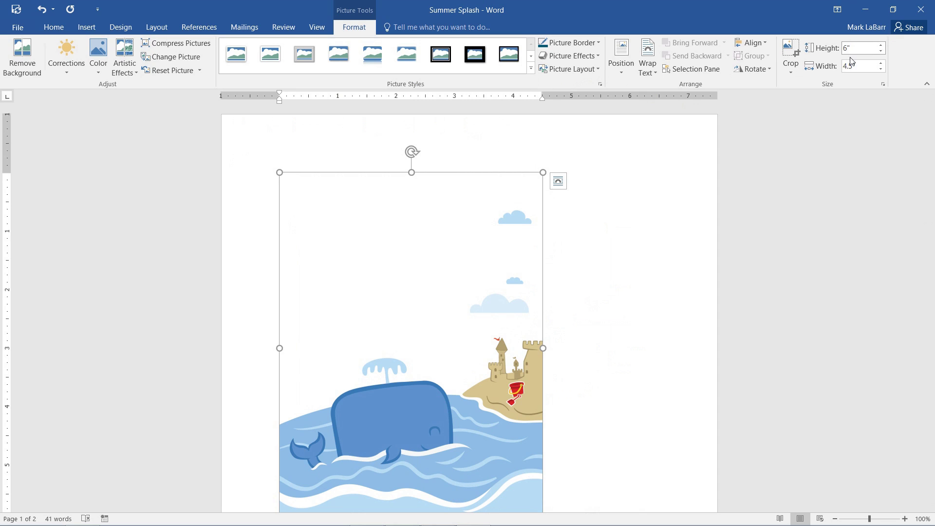
type("10")
left_click(848, 65)
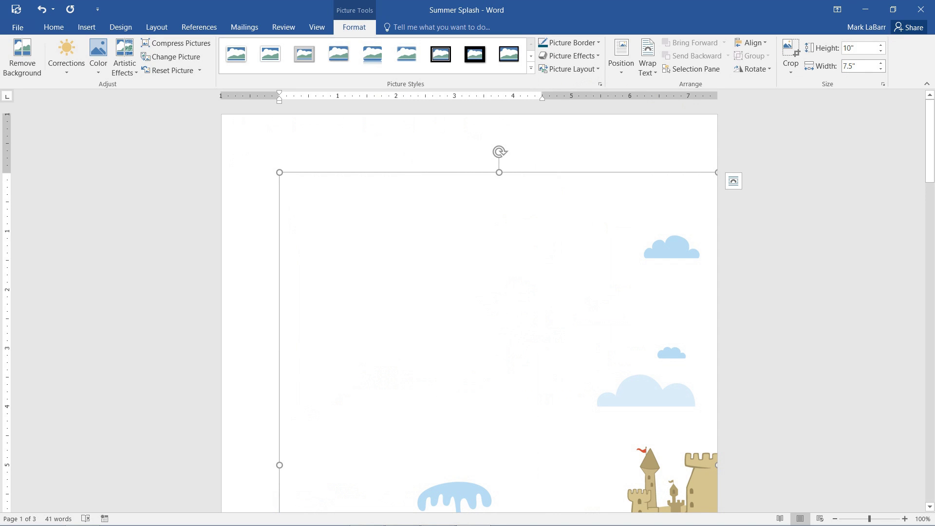
left_click_drag(563, 308, 517, 298)
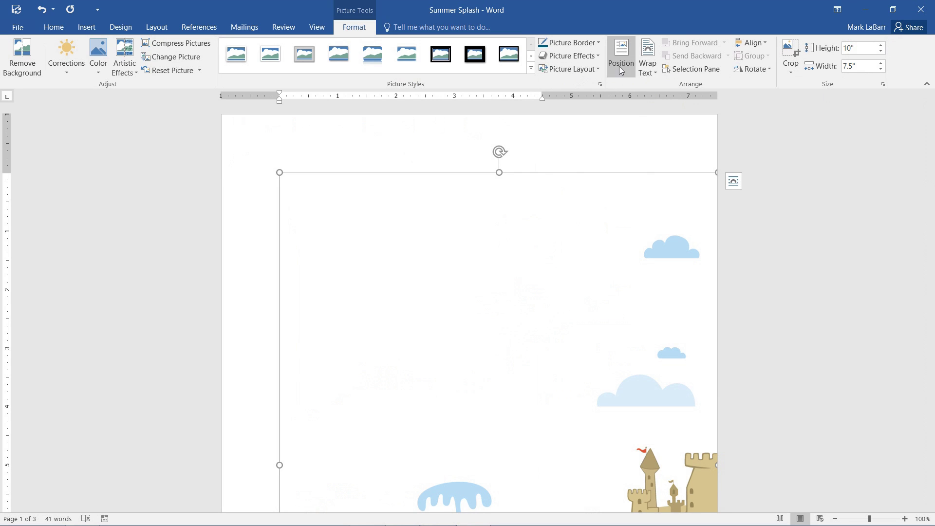
- Set the picture to Behind Text and center it as a full-page background
left_click(644, 70)
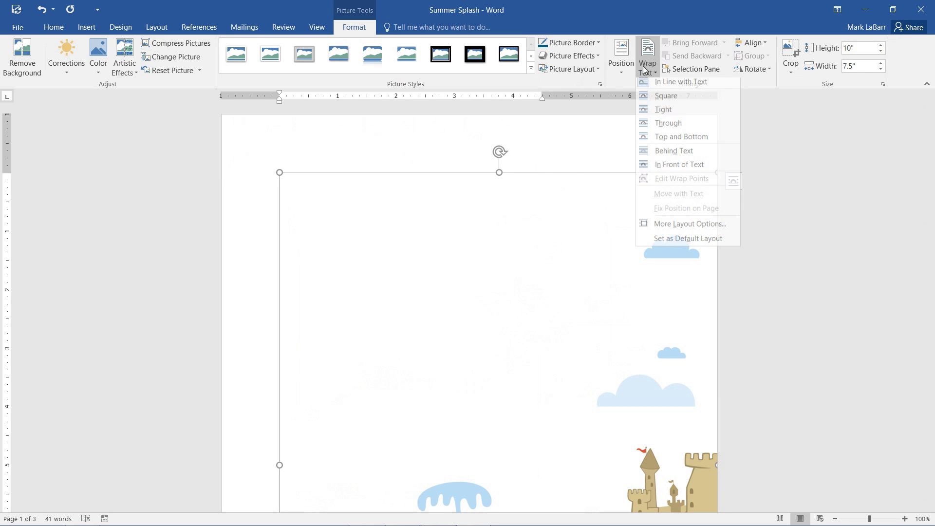
left_click(665, 154)
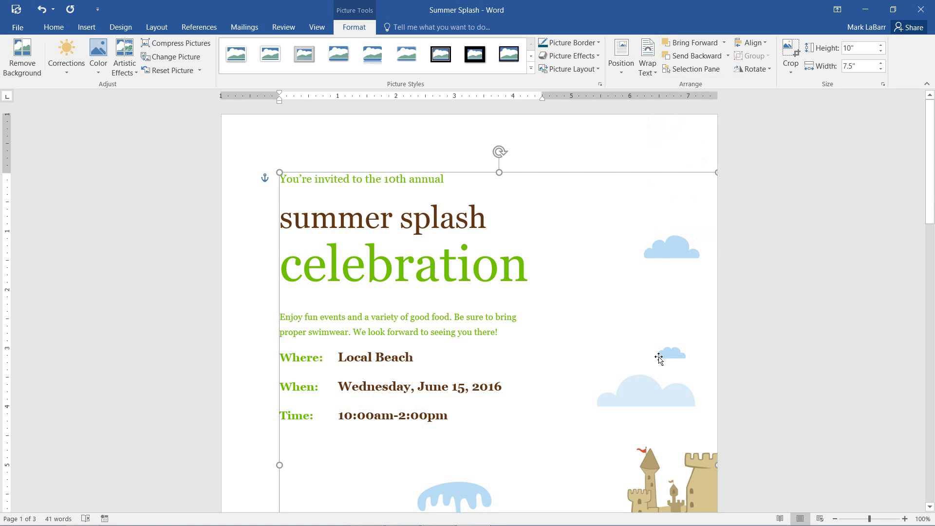
left_click_drag(640, 348, 634, 315)
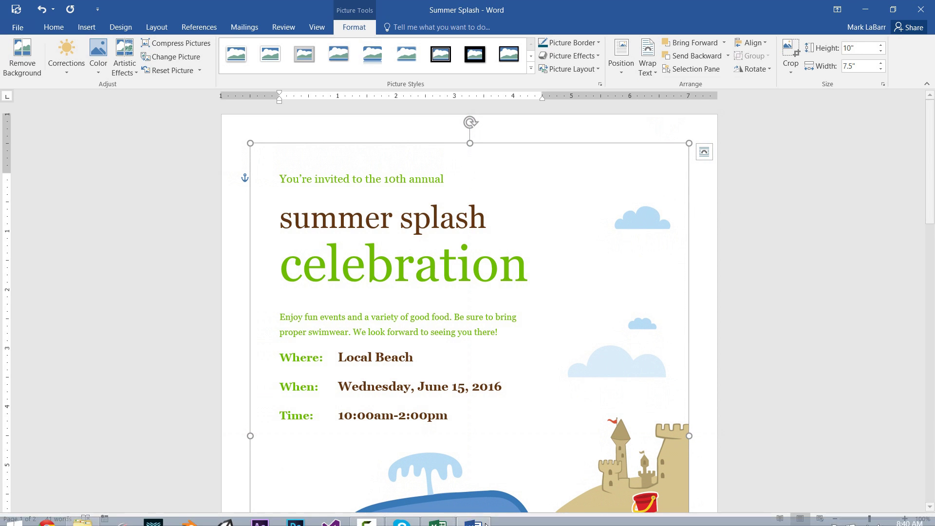
scroll(584, 304, "down", 10)
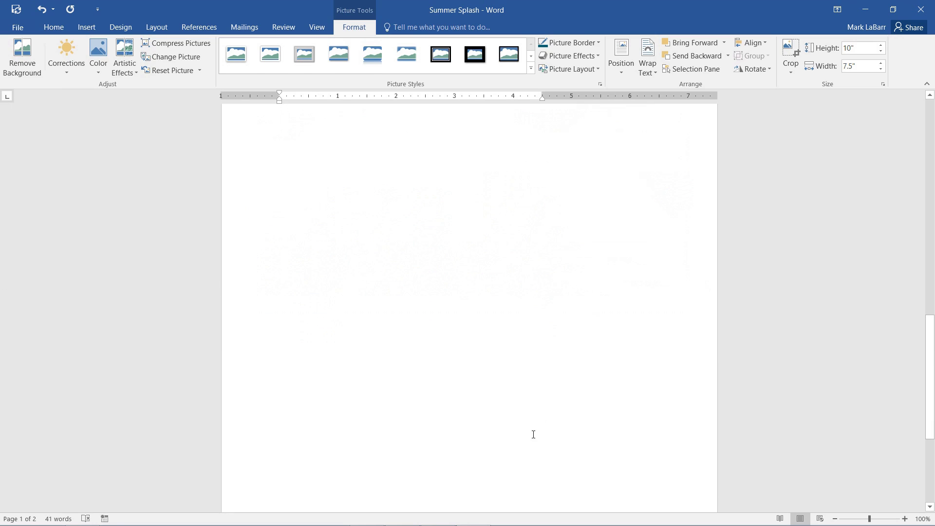
left_click(533, 434)
scroll(563, 360, "up", 10)
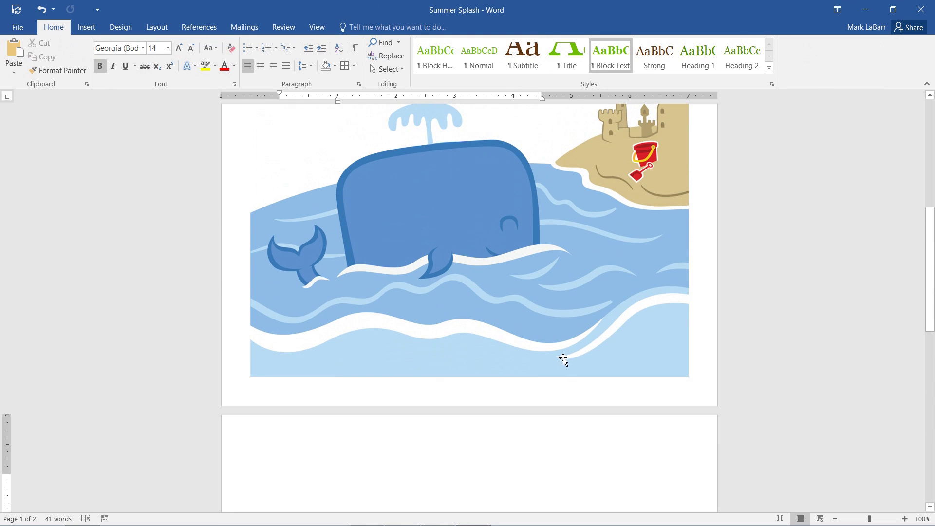
scroll(562, 359, "down", 1)
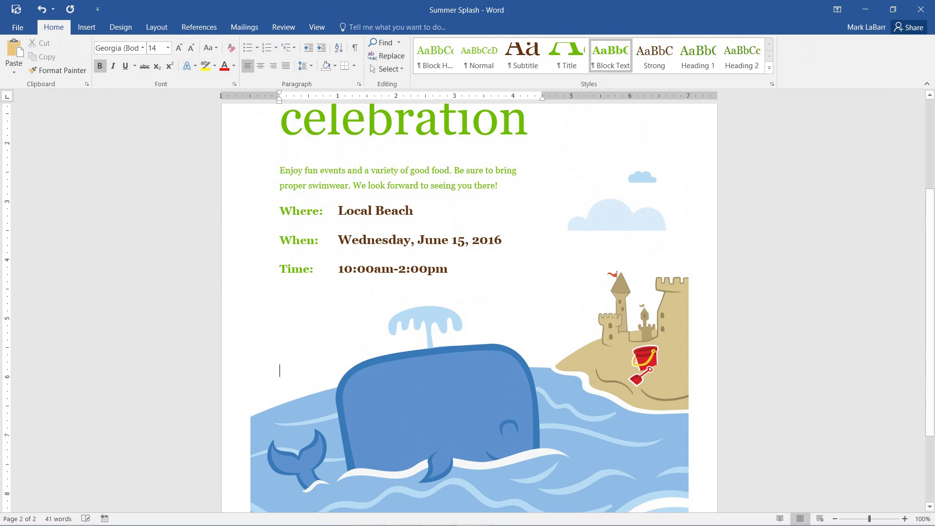
left_click(521, 295)
scroll(521, 296, "up", 5)
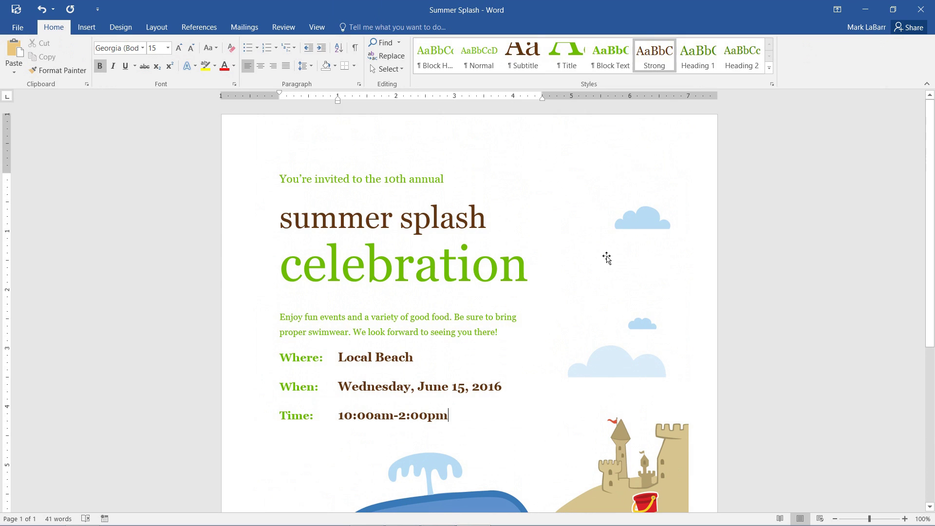
left_click(621, 285)
- Apply the Crisscross Etching artistic effect to the whale background picture
left_click(348, 29)
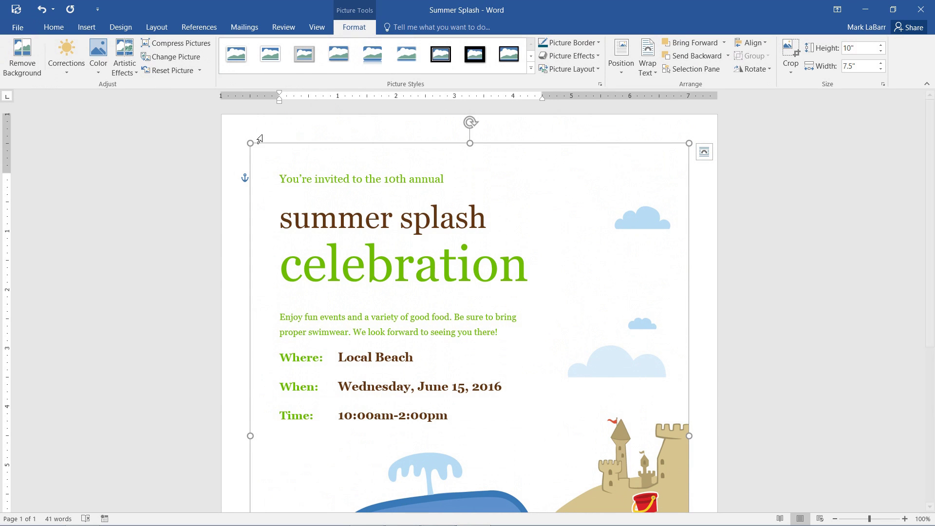
left_click(124, 62)
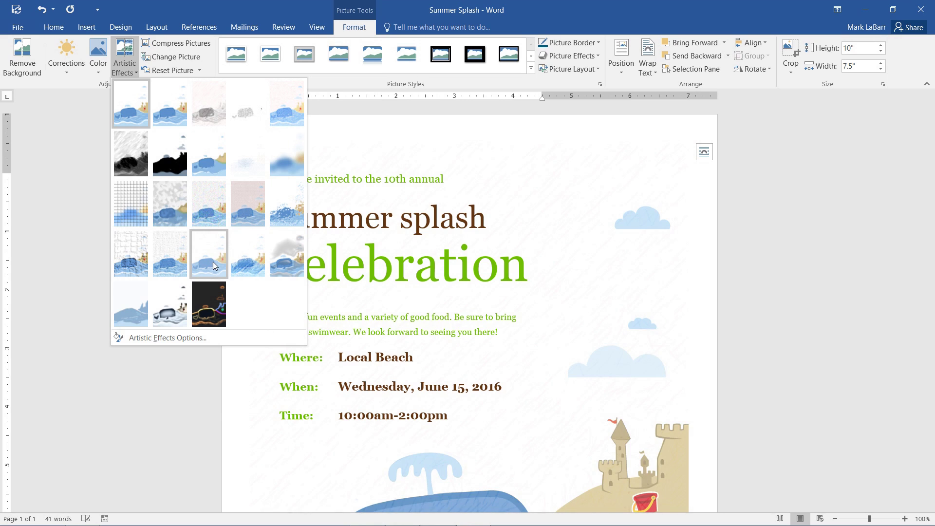
left_click(241, 259)
scroll(445, 292, "down", 5)
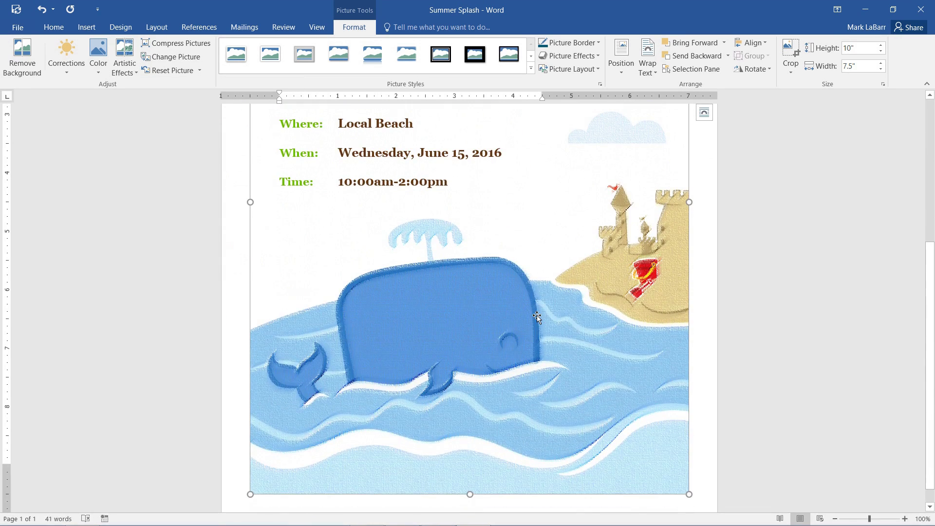
scroll(282, 303, "up", 2)
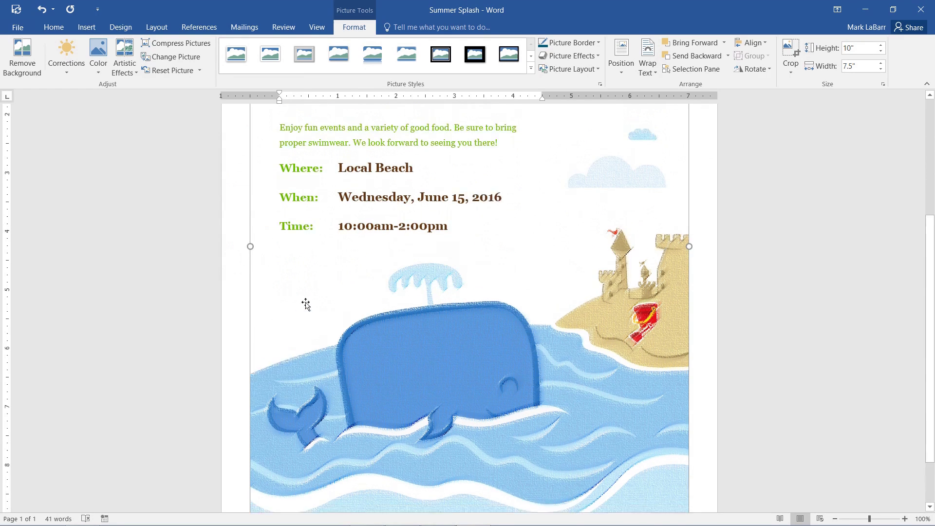
left_click(66, 58)
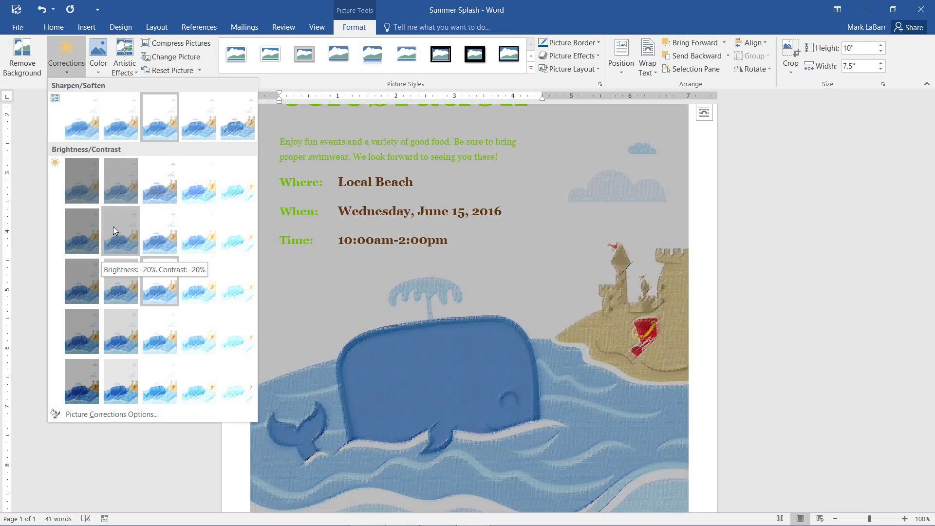
- Give the picture a thicker Turquoise, Accent 1, Darker 25% border
left_click(577, 42)
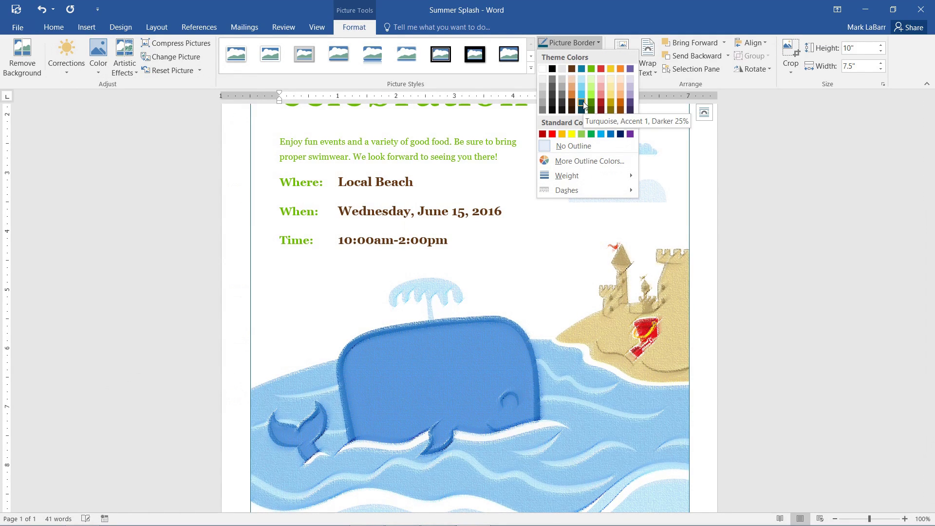
left_click(582, 104)
left_click(572, 42)
mouse_move(598, 176)
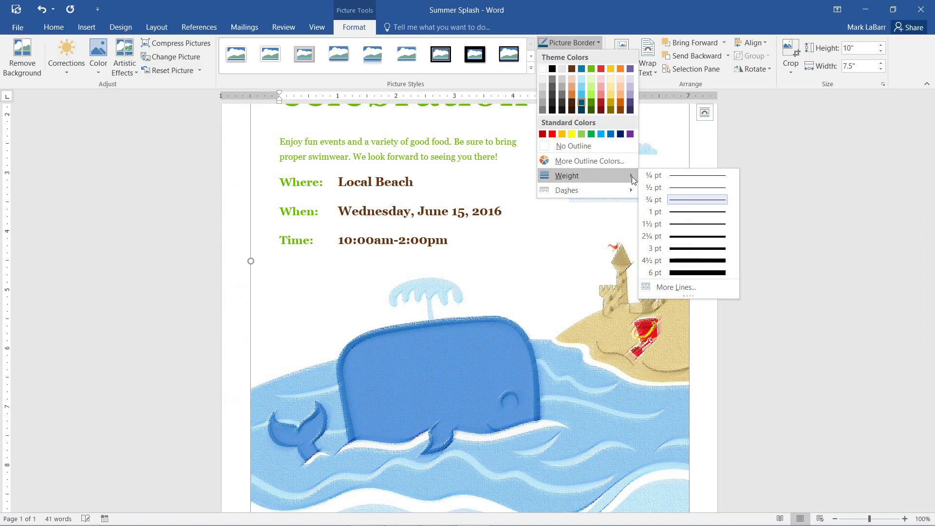
left_click(672, 236)
- Change the picture border to a dashed line style
left_click(561, 56)
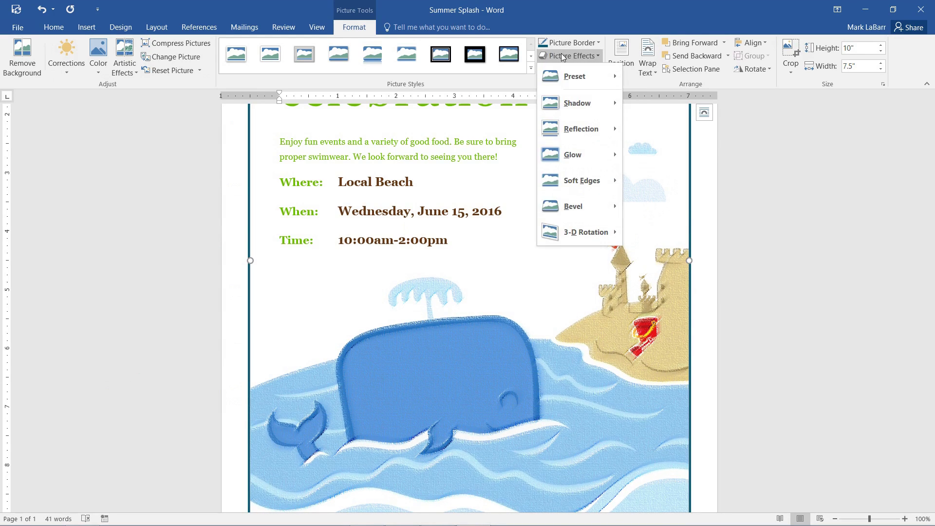
left_click(566, 43)
mouse_move(592, 193)
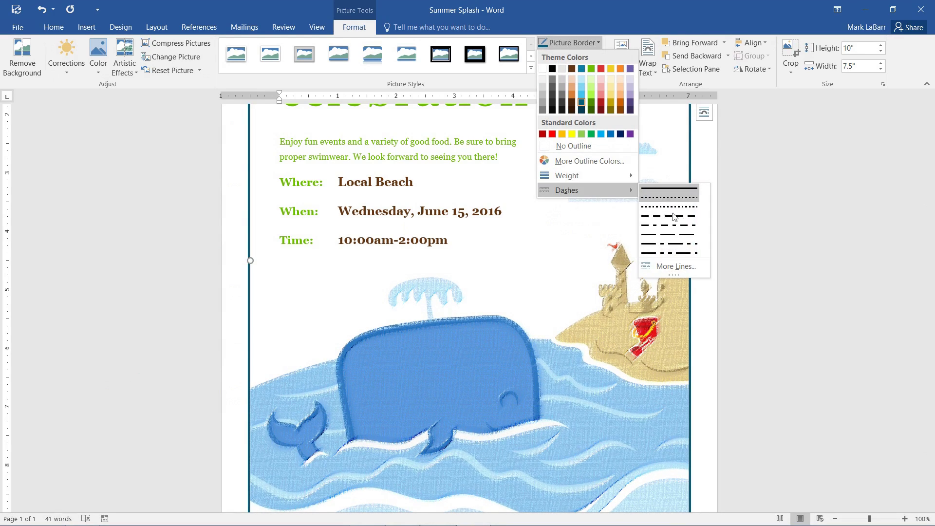
left_click(672, 220)
scroll(672, 221, "up", 3)
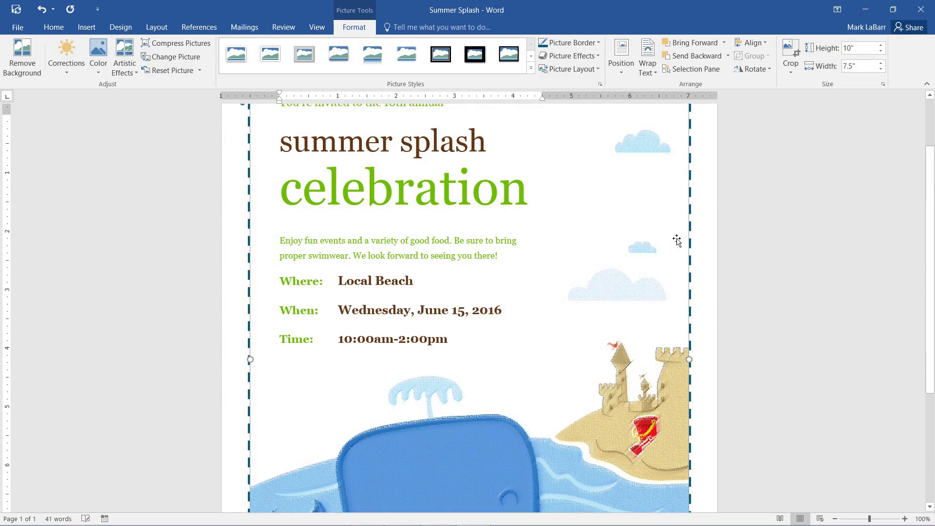
left_click(576, 71)
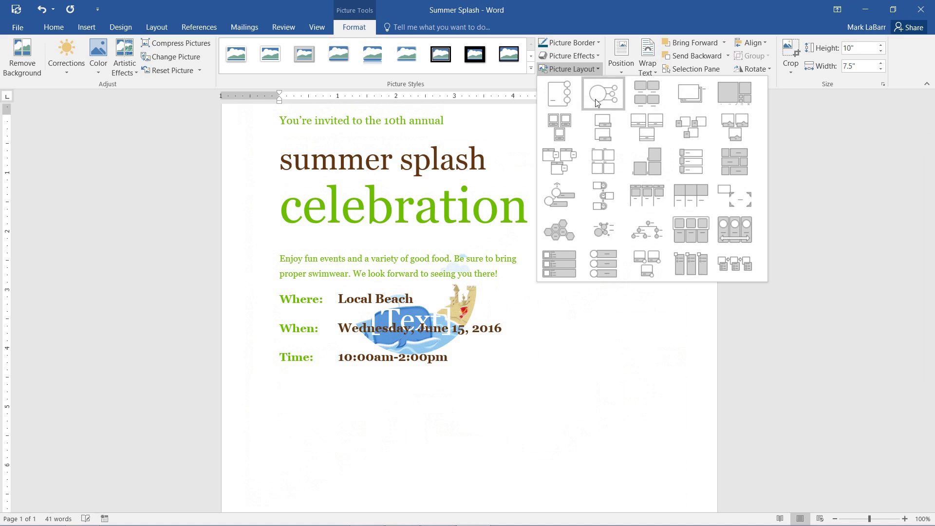
left_click(560, 57)
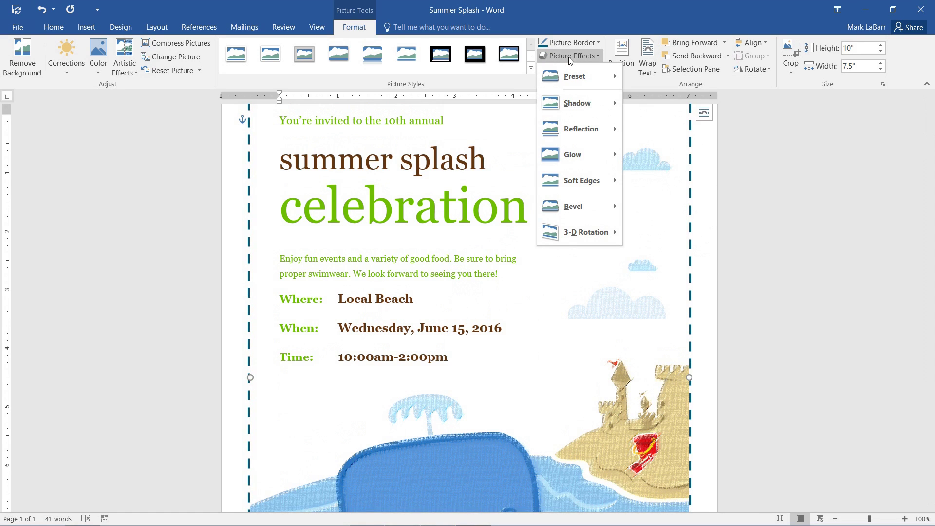
mouse_move(598, 110)
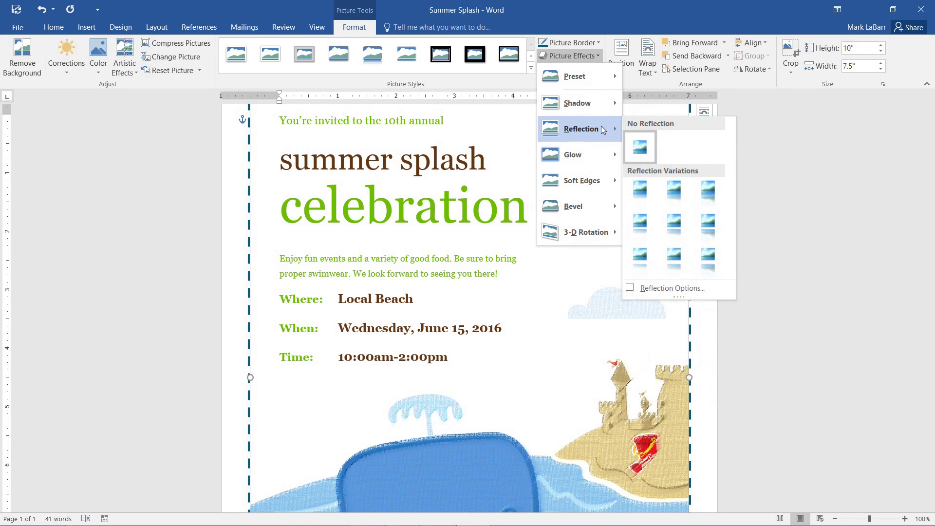
left_click(674, 224)
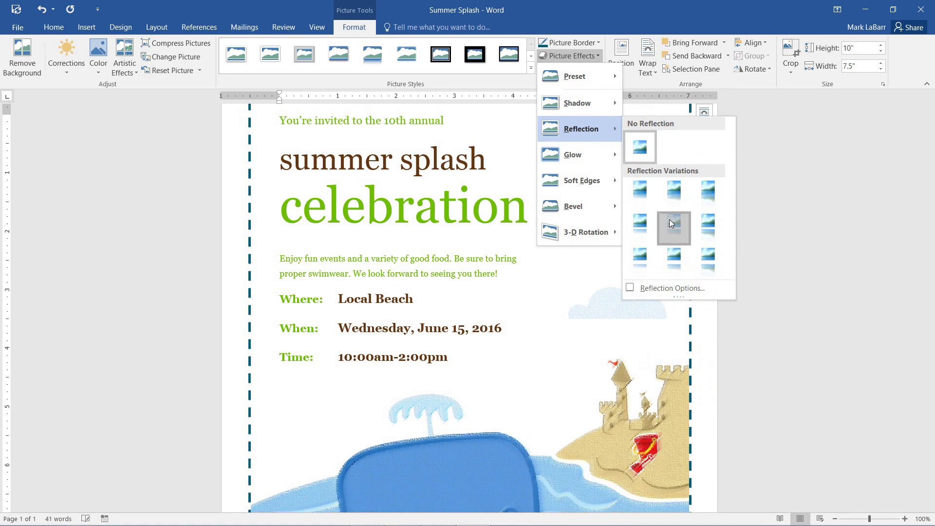
scroll(684, 292, "down", 4)
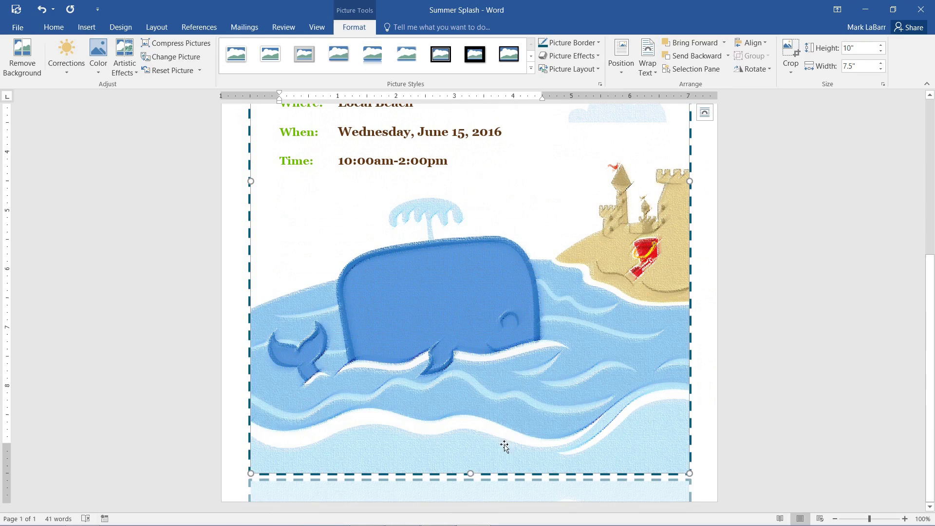
key("ctrl+z")
scroll(564, 393, "up", 5)
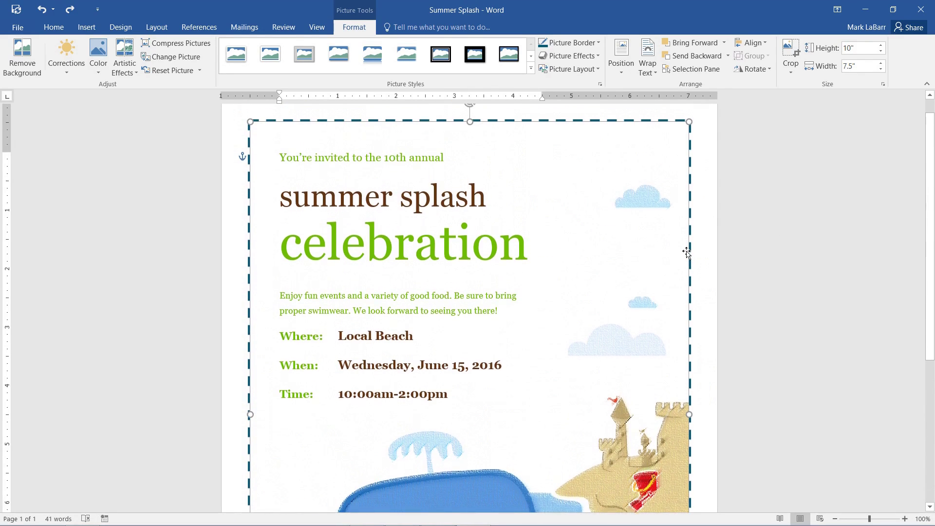
left_click(756, 70)
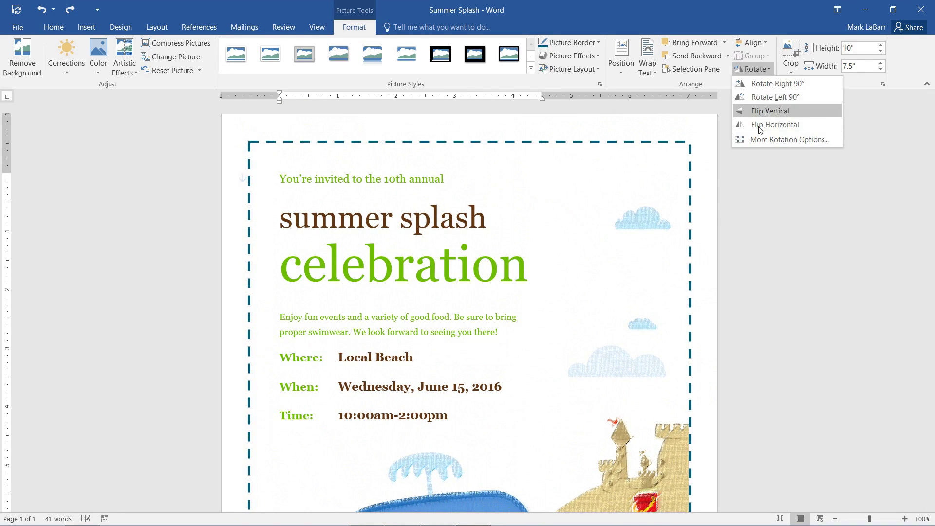
left_click(721, 117)
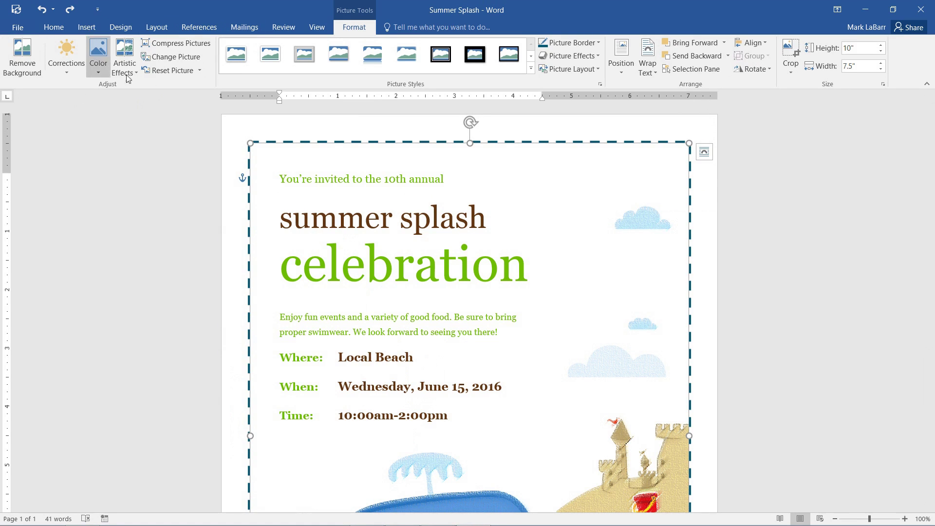
scroll(318, 207, "down", 5)
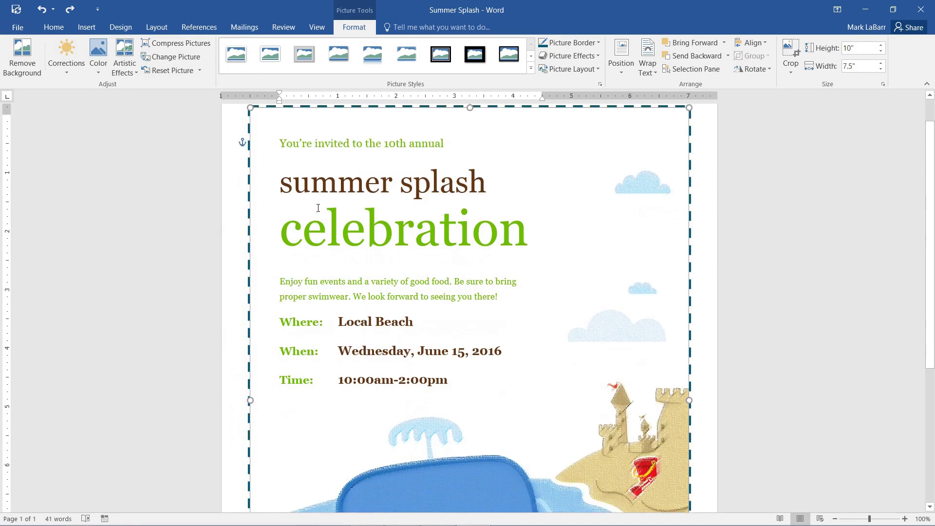
scroll(318, 208, "down", 2)
left_click(85, 27)
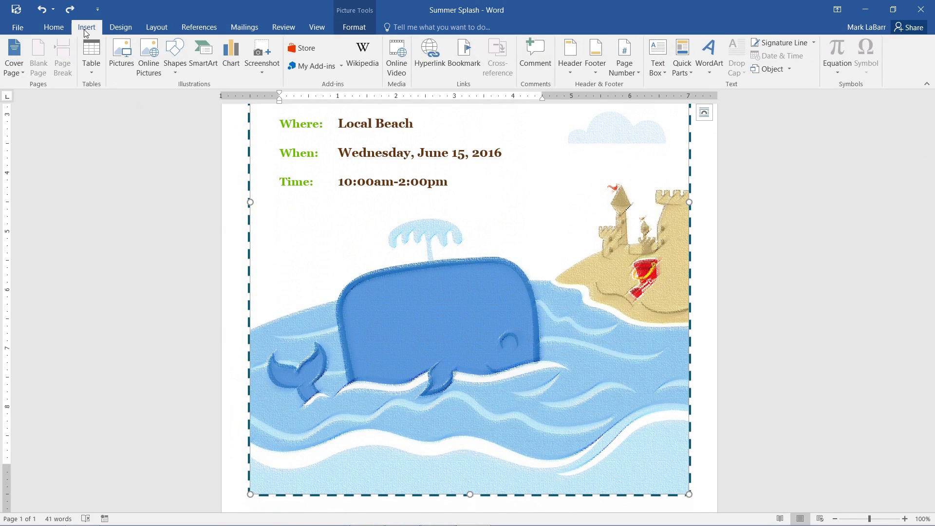
left_click(175, 65)
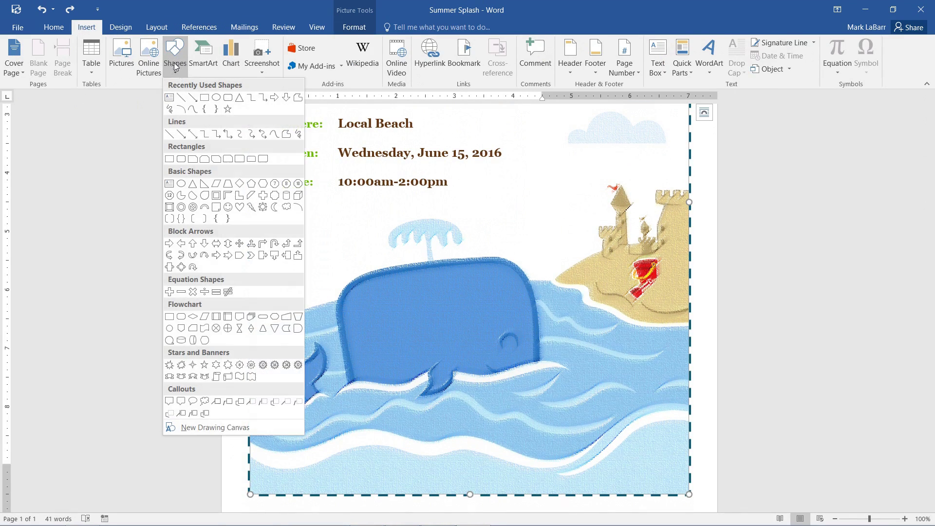
left_click(215, 98)
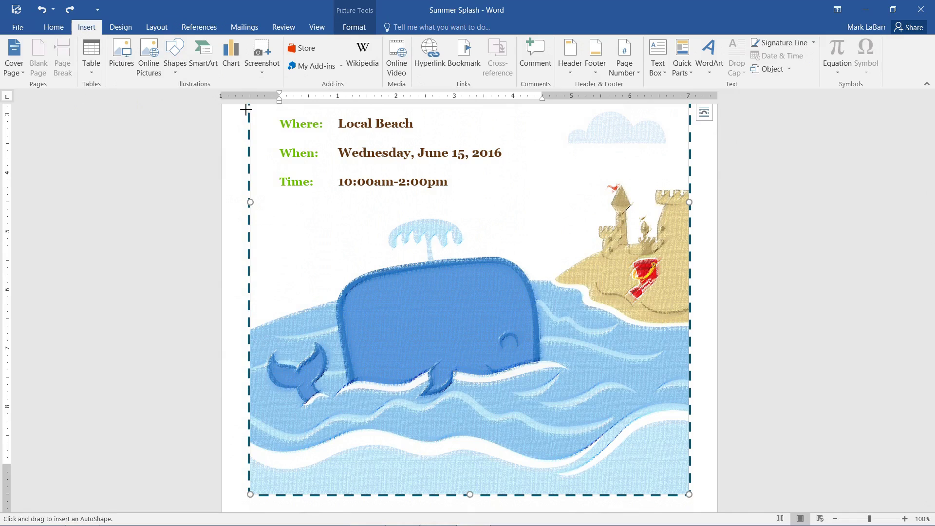
left_click_drag(524, 169, 744, 360)
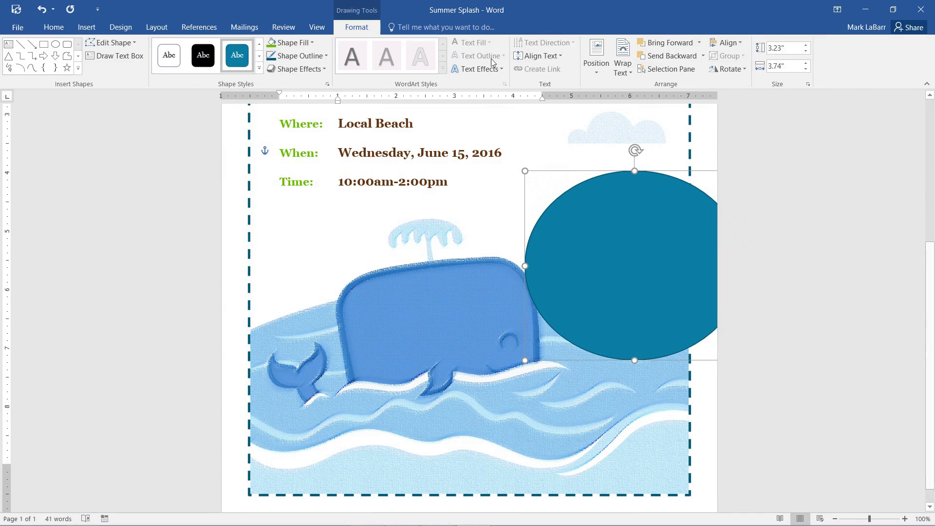
left_click(303, 48)
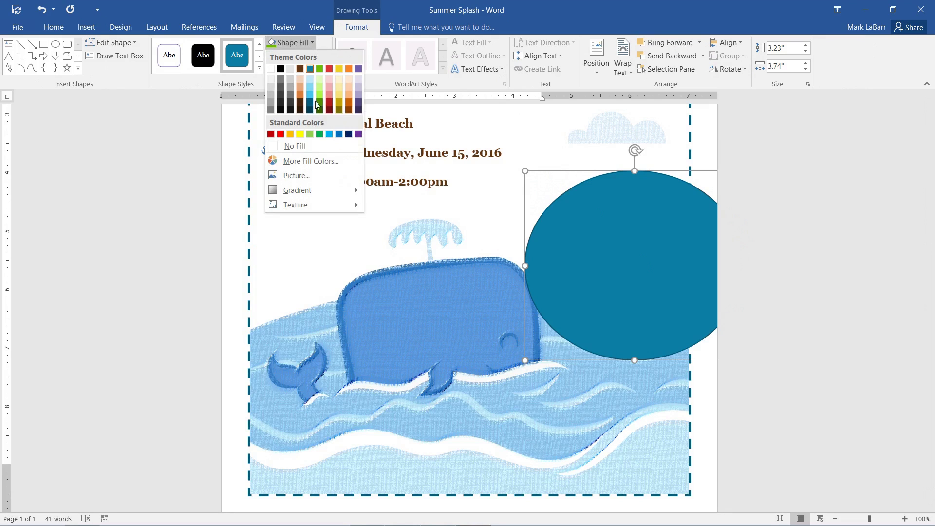
left_click(314, 145)
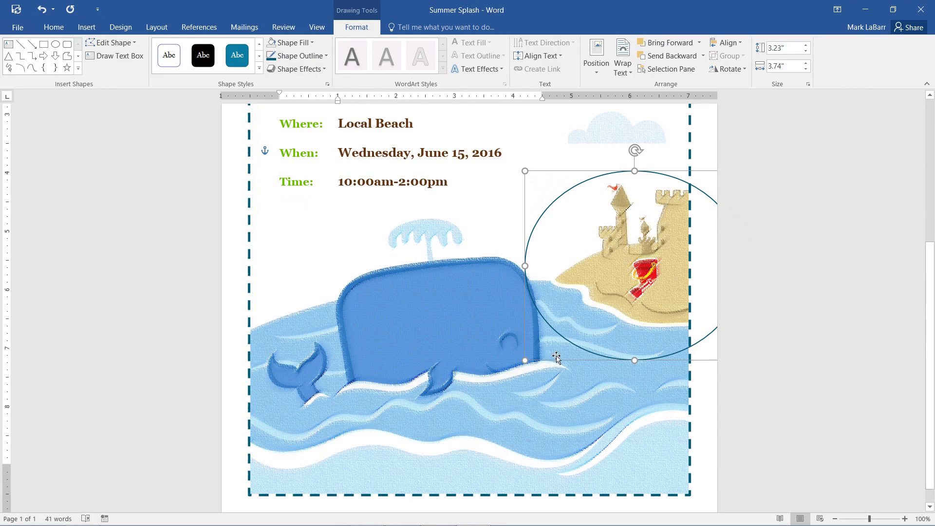
left_click_drag(526, 359, 561, 342)
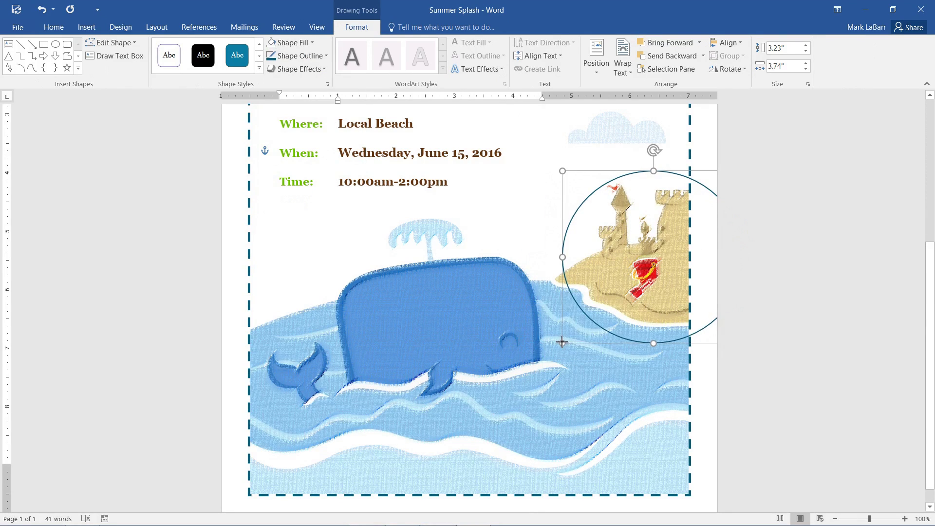
left_click(695, 305)
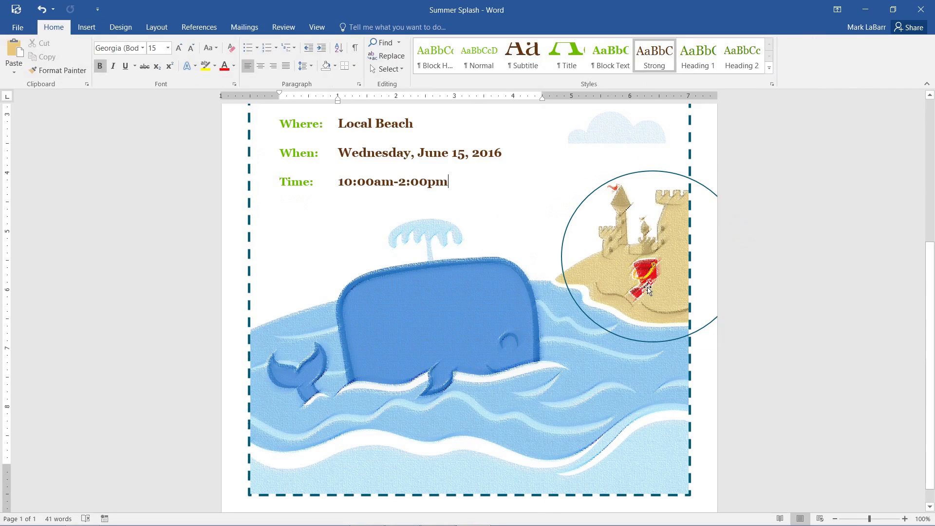
mouse_move(649, 284)
left_mouse_down()
mouse_move(641, 281)
mouse_move(650, 283)
left_mouse_up()
key("ctrl+z")
key("ctrl+z")
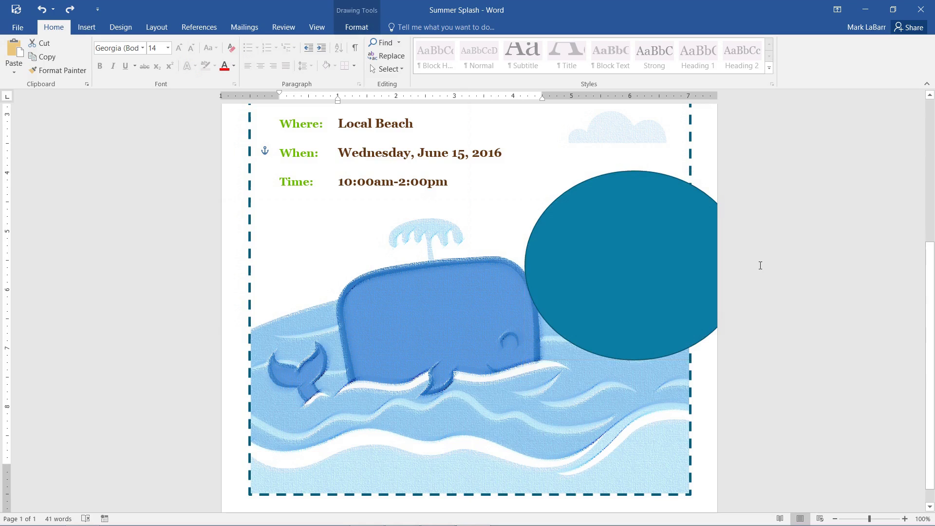
- Insert a page break after the 10:00am-2:00pm event time
scroll(668, 224, "up", 5)
scroll(669, 223, "up", 1)
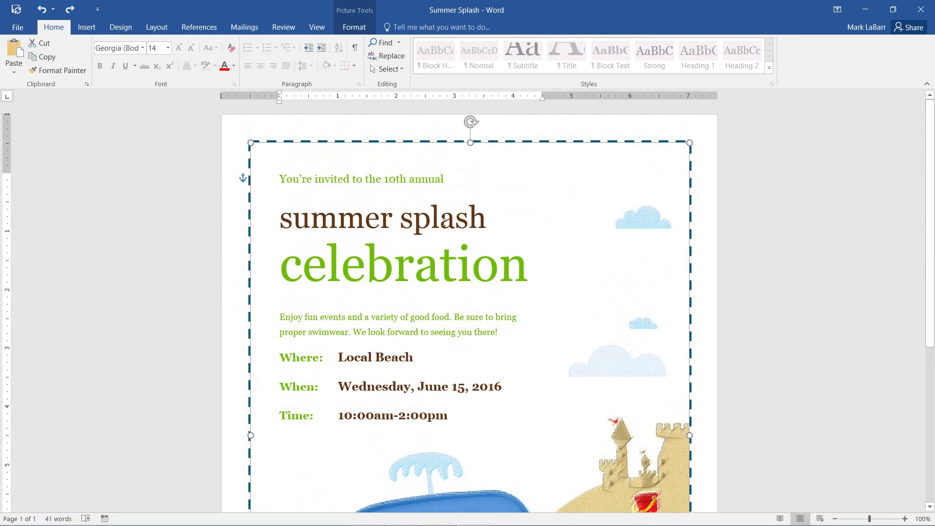
left_click(368, 29)
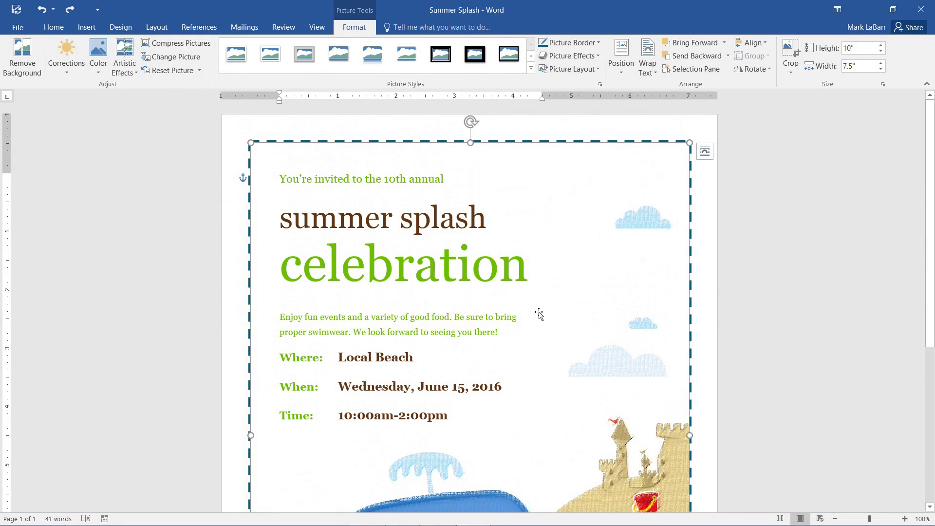
scroll(585, 287, "down", 5)
scroll(510, 274, "up", 2)
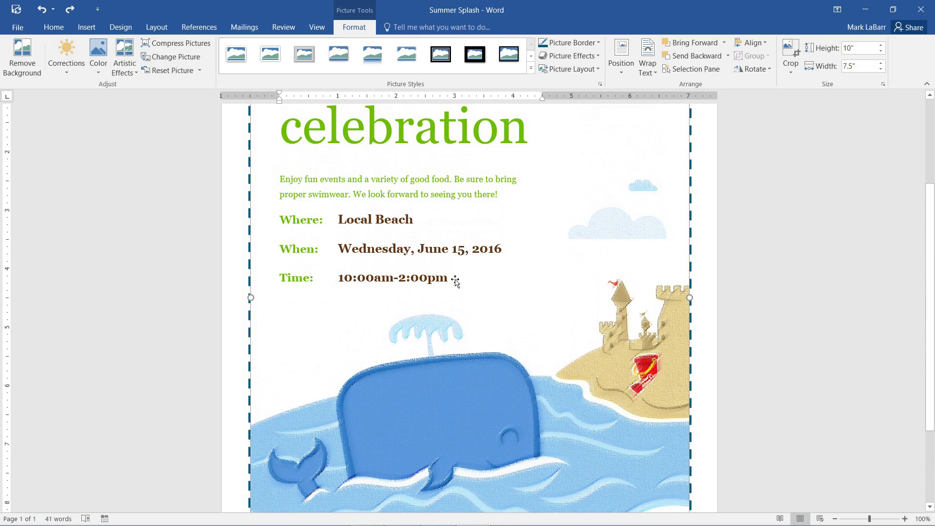
left_click(452, 278)
key("ctrl+Return")
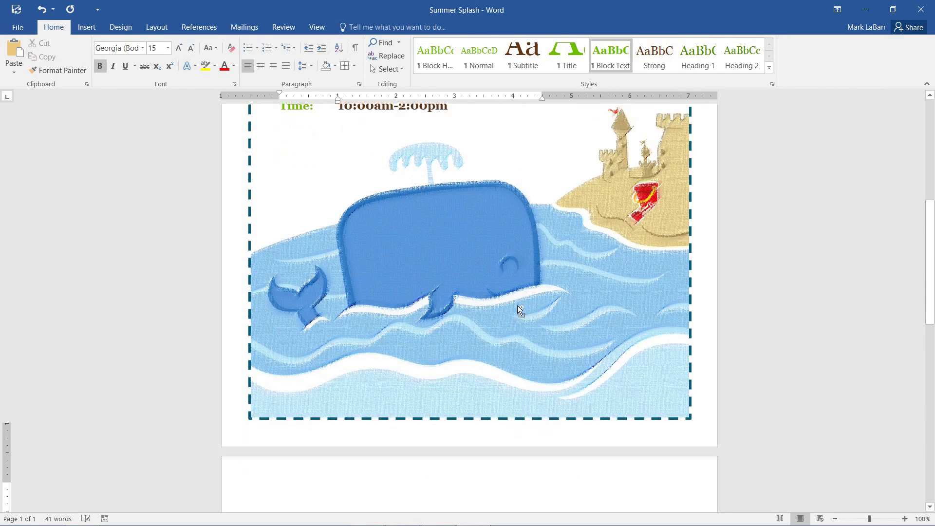
- Scroll through the document to check the invitation and the new blank second page
scroll(517, 305, "down", 5)
scroll(517, 306, "up", 7)
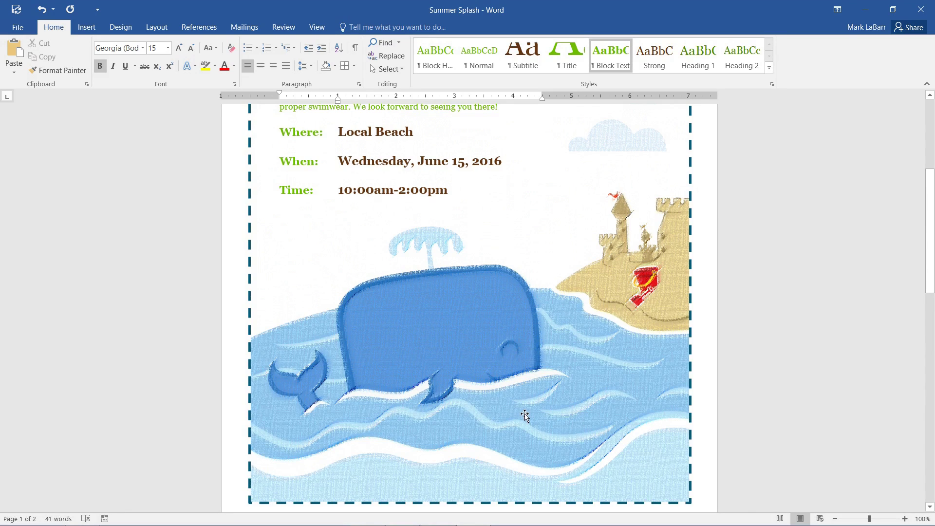
scroll(525, 368, "down", 3)
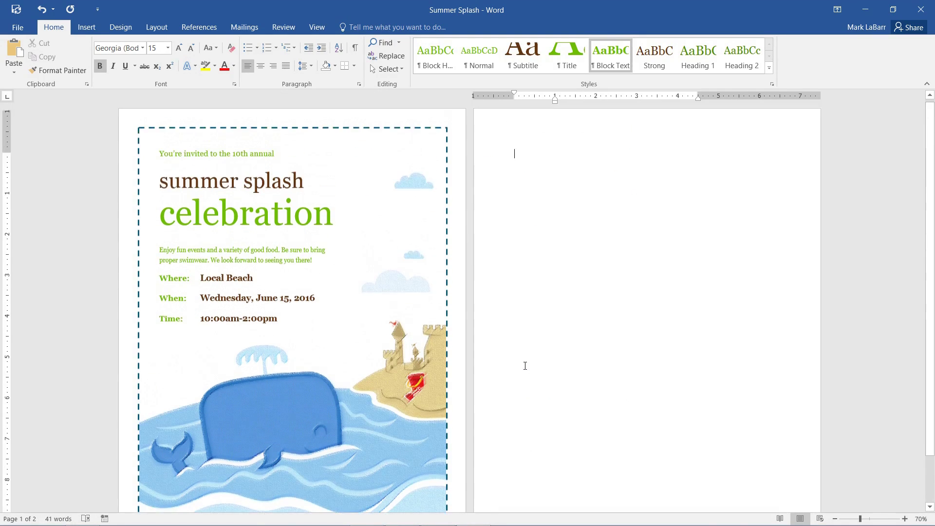
scroll(476, 366, "up", 1)
scroll(330, 378, "up", 3)
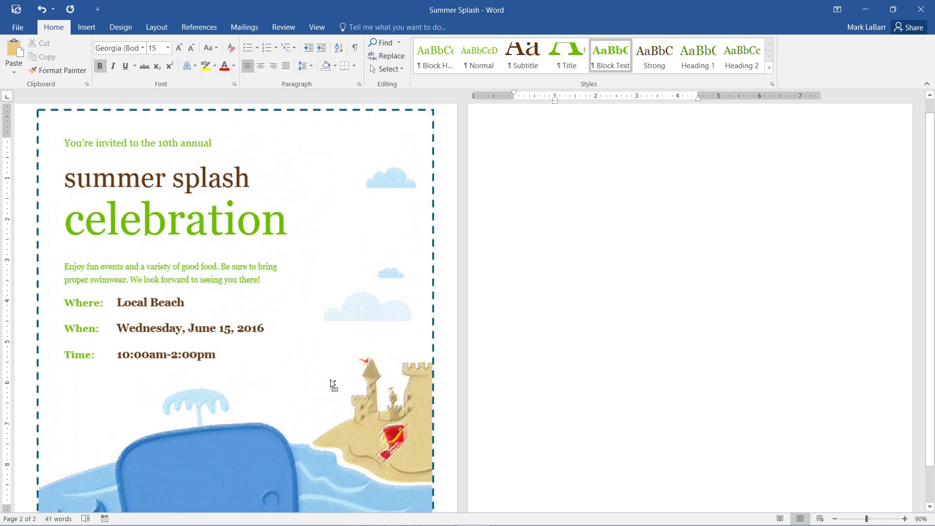
scroll(404, 374, "up", 4)
scroll(410, 371, "up", 5)
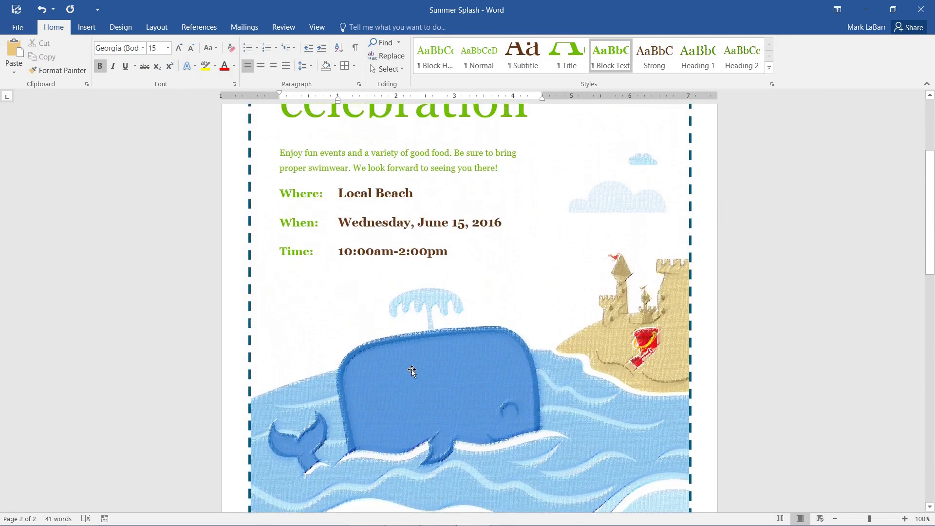
scroll(411, 369, "down", 2)
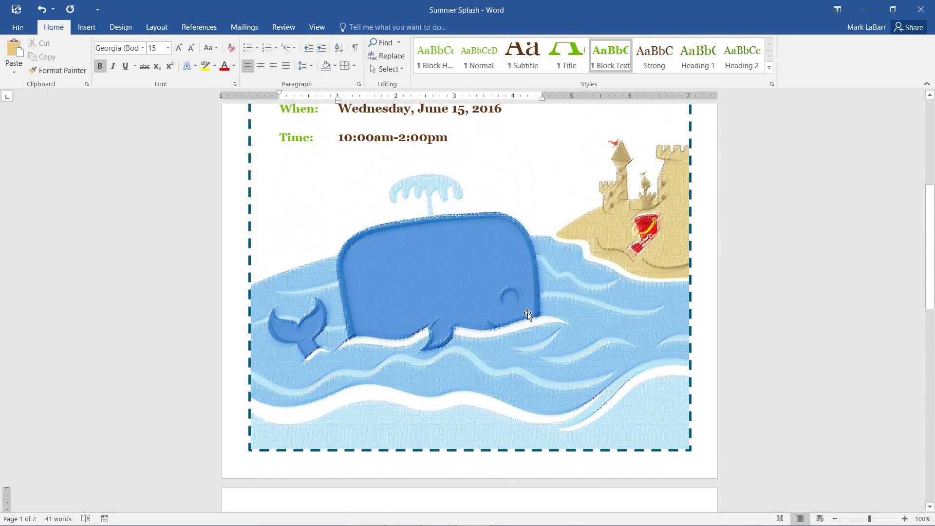
left_click_drag(929, 229, 929, 219)
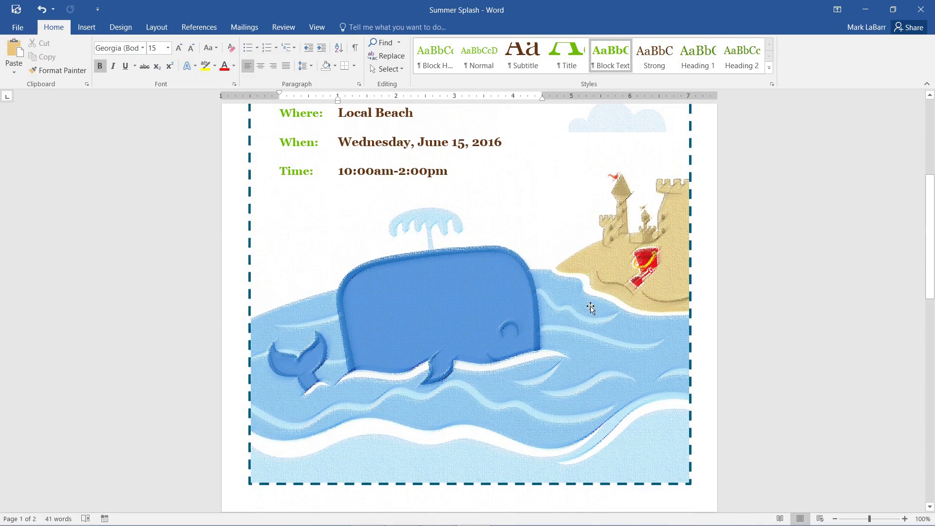
key("alt")
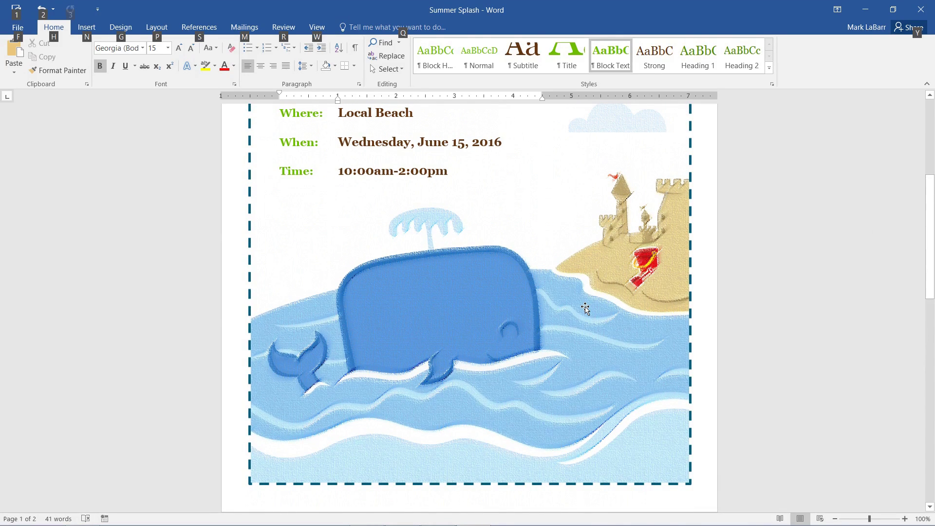
key("ctrl+End")
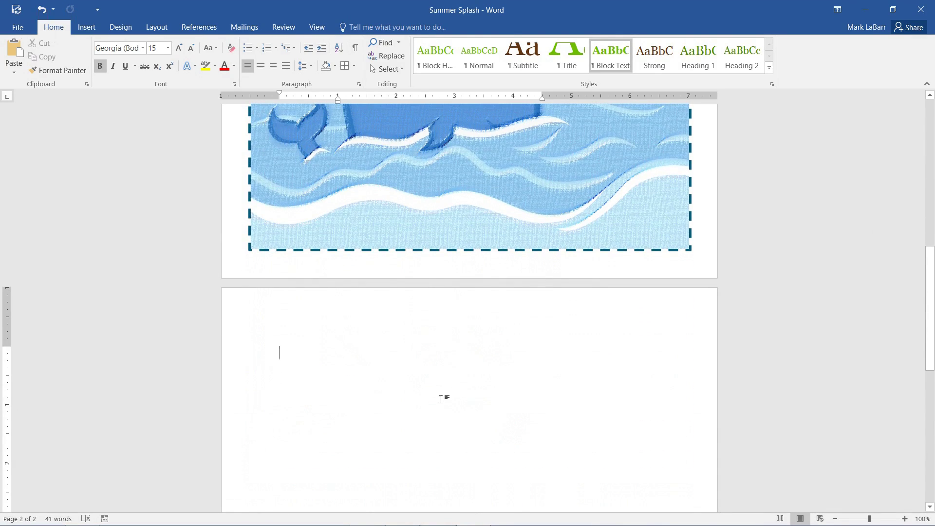
key("ctrl+v")
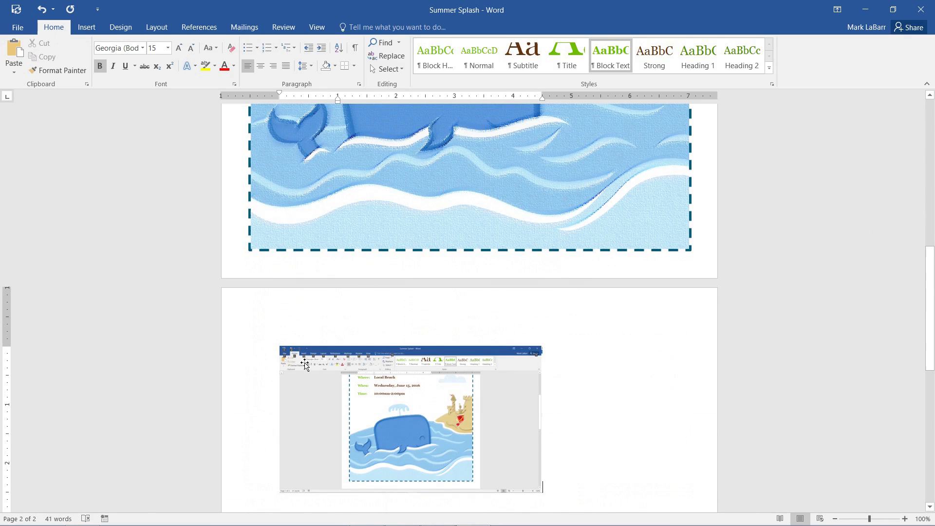
scroll(555, 331, "down", 3)
left_click(535, 312)
left_click_drag(559, 332, 623, 406)
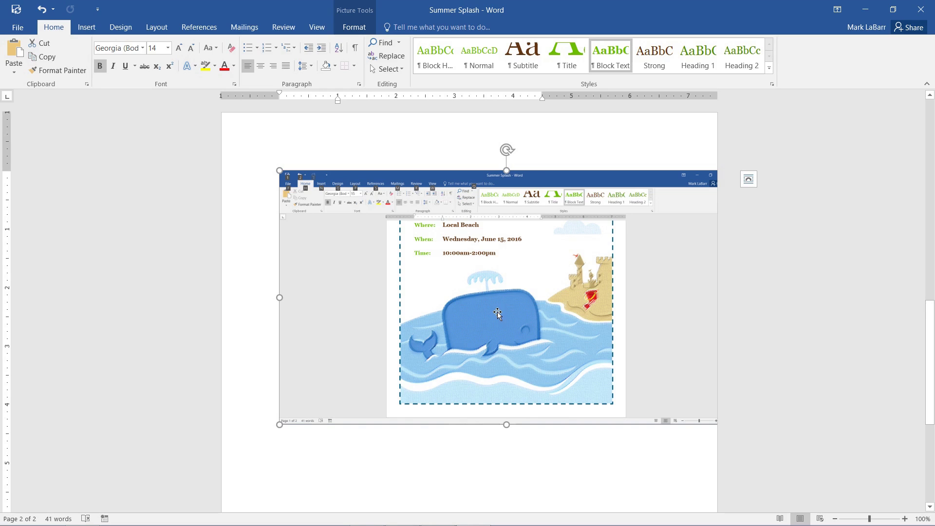
key("Delete")
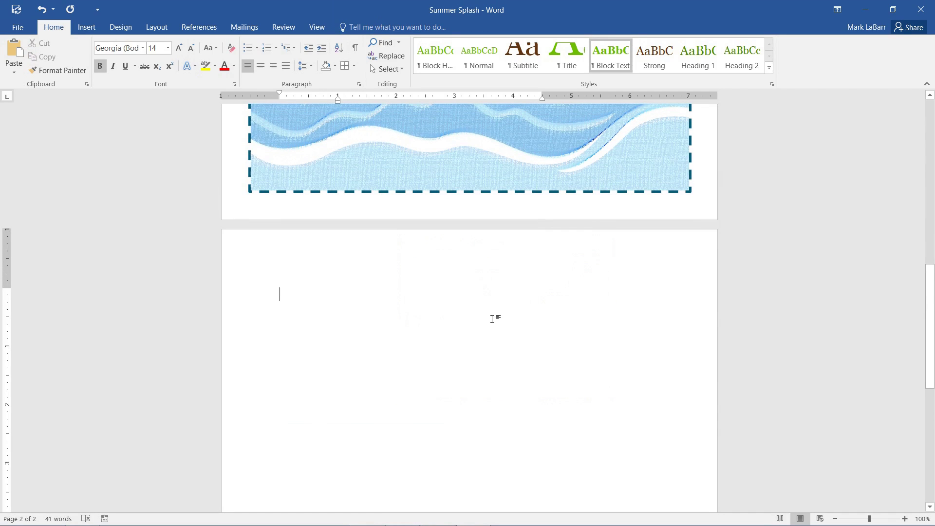
key("ctrl+v")
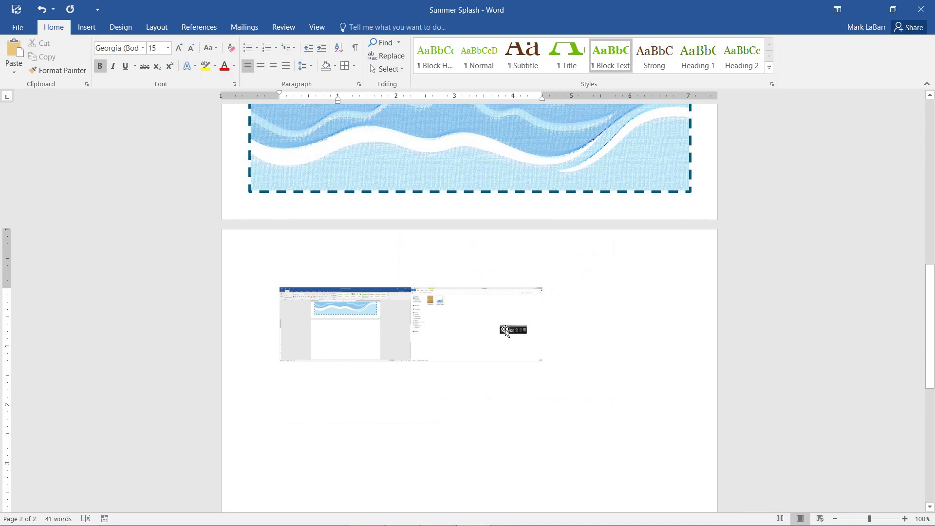
left_click(437, 300)
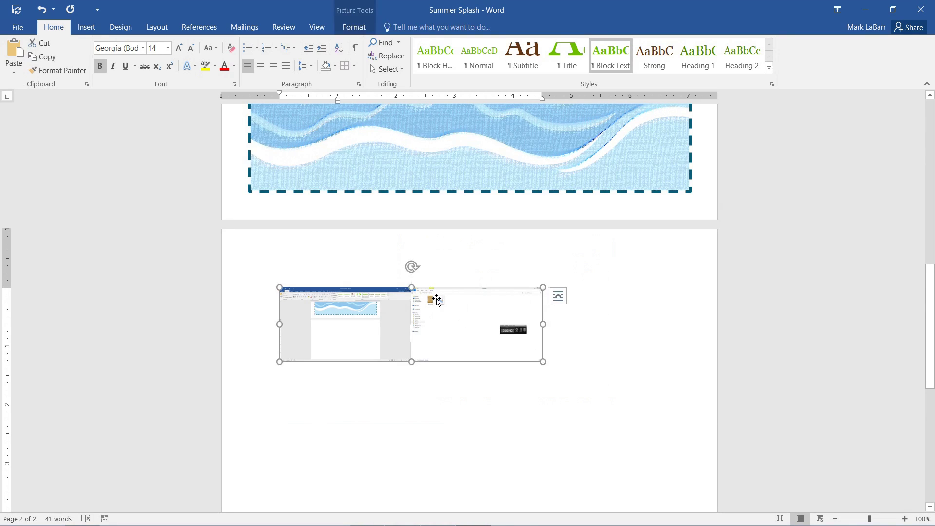
key("Delete")
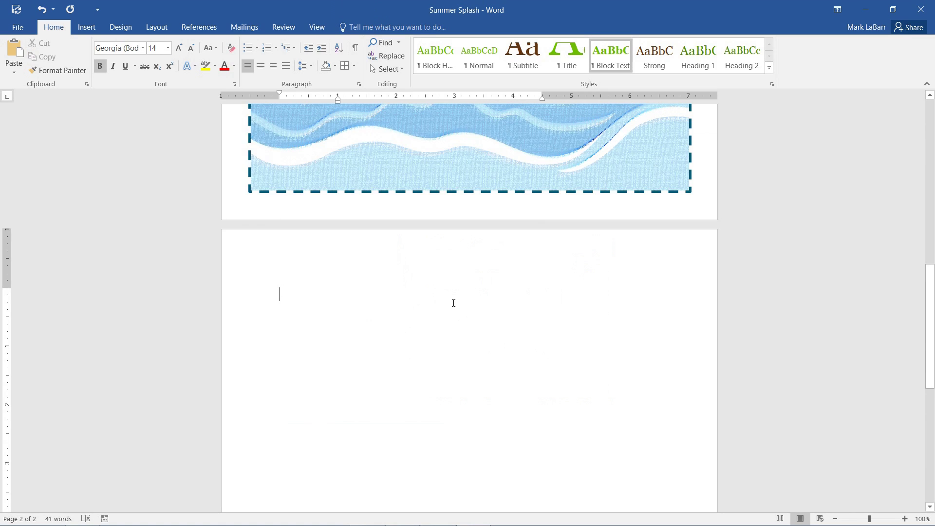
- Save the pasted screenshot as the PNG picture 'Screenshot' and open it in Windows Photo Viewer
scroll(453, 303, "up", 6)
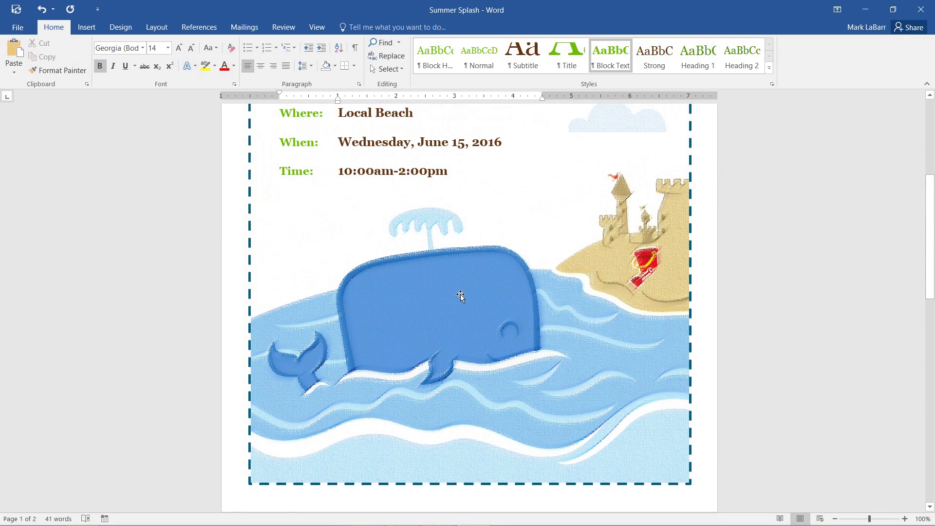
scroll(461, 294, "down", 7)
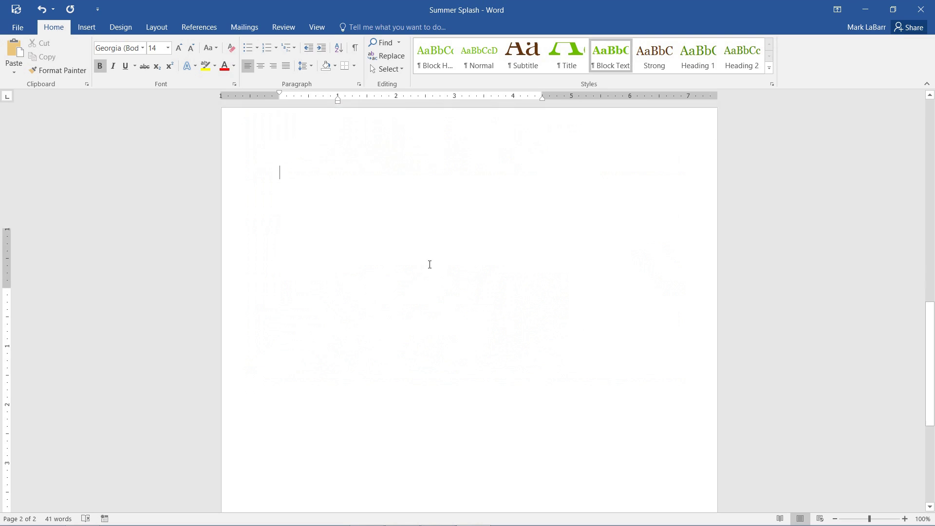
scroll(431, 263, "up", 2)
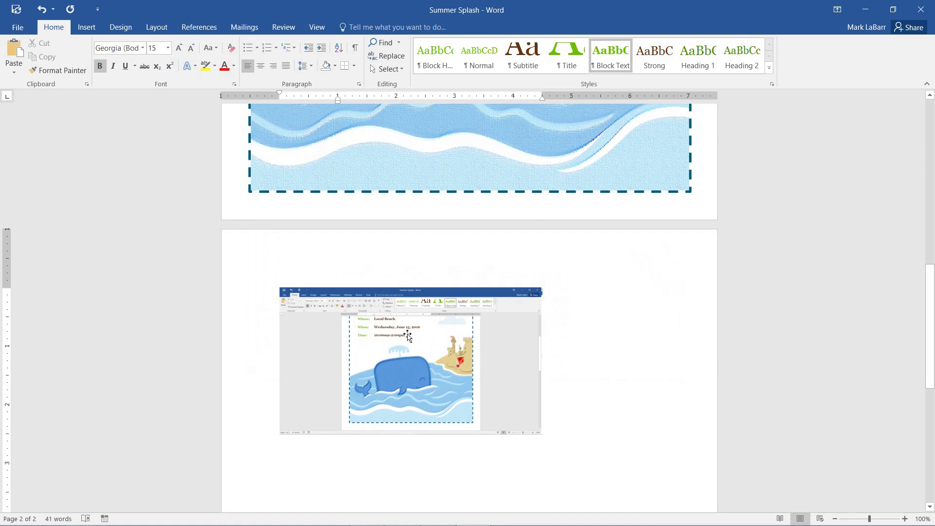
right_click(395, 334)
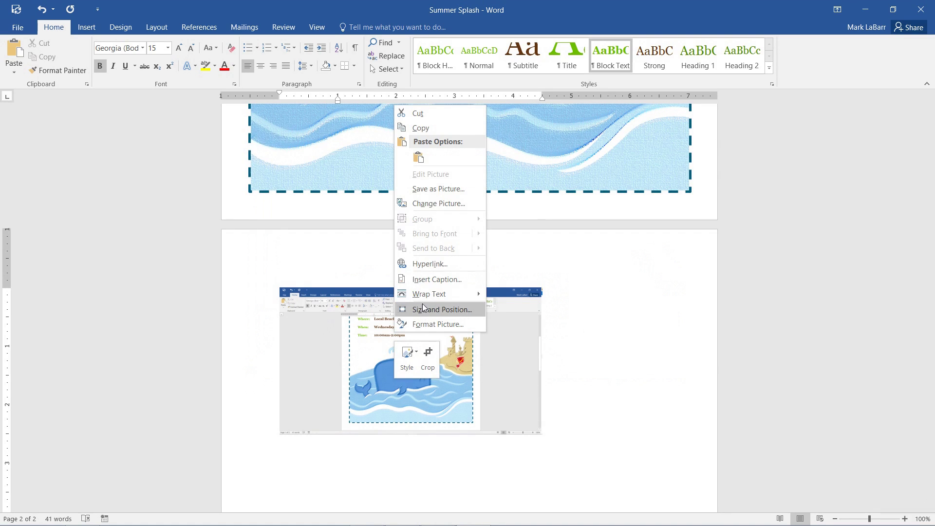
left_click(438, 189)
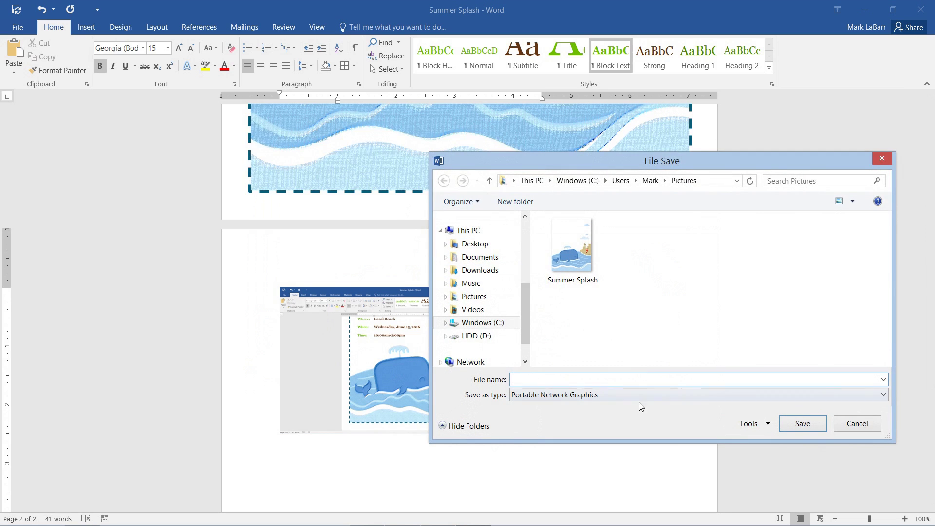
type("Screenshot")
key("Return")
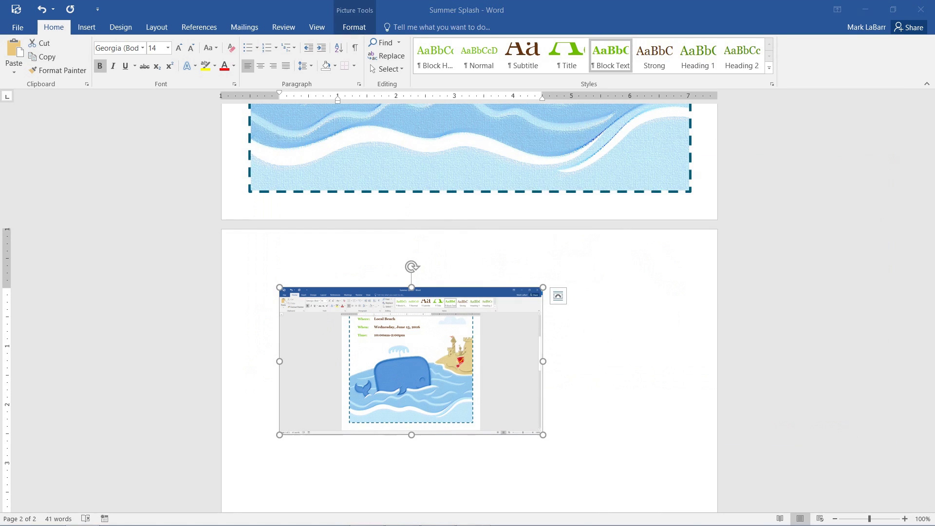
left_click(930, 283)
double_click(281, 120)
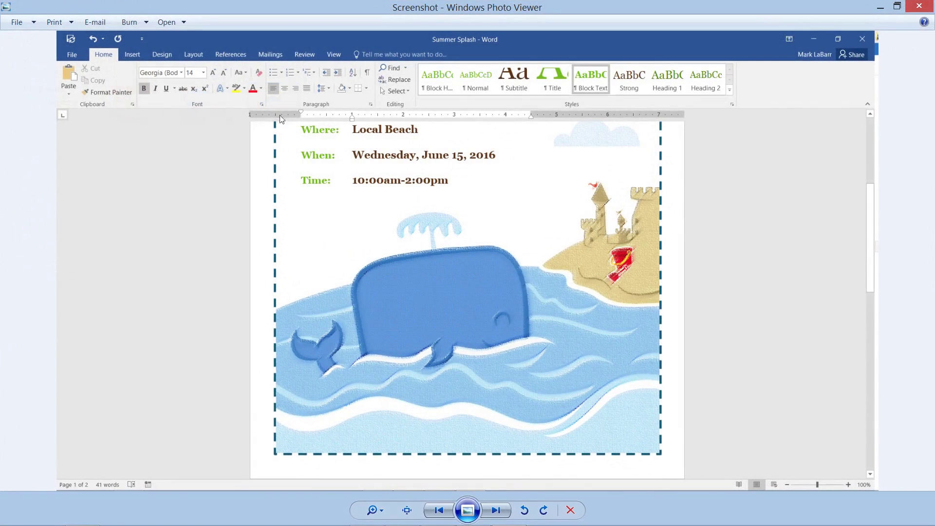